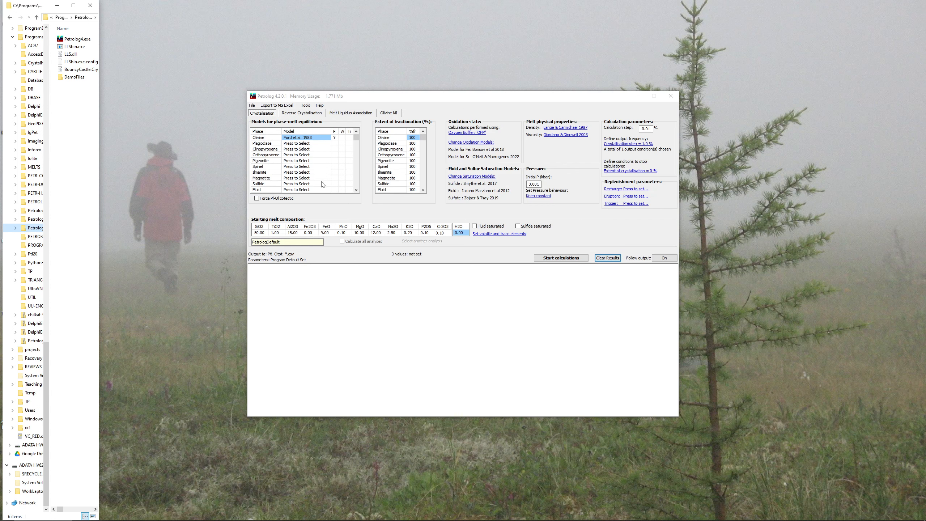
Step: Assign the Ariskin et al. 1993 phase-melt equilibrium model to both plagioclase and clinopyroxene
click(320, 145)
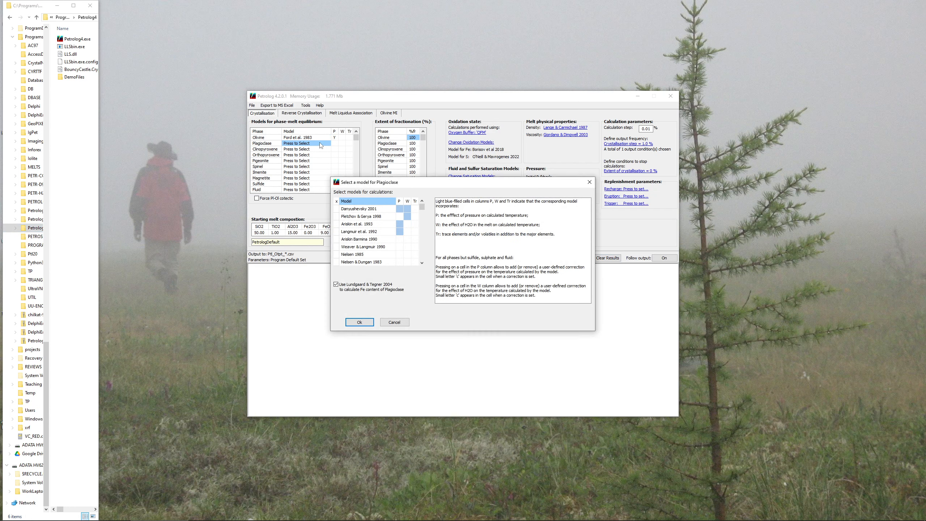
click(356, 224)
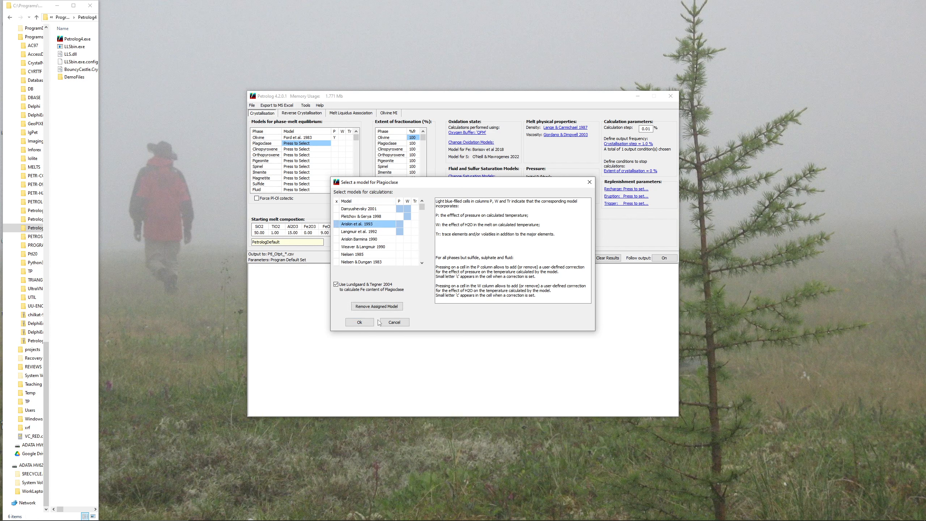
click(359, 322)
click(309, 149)
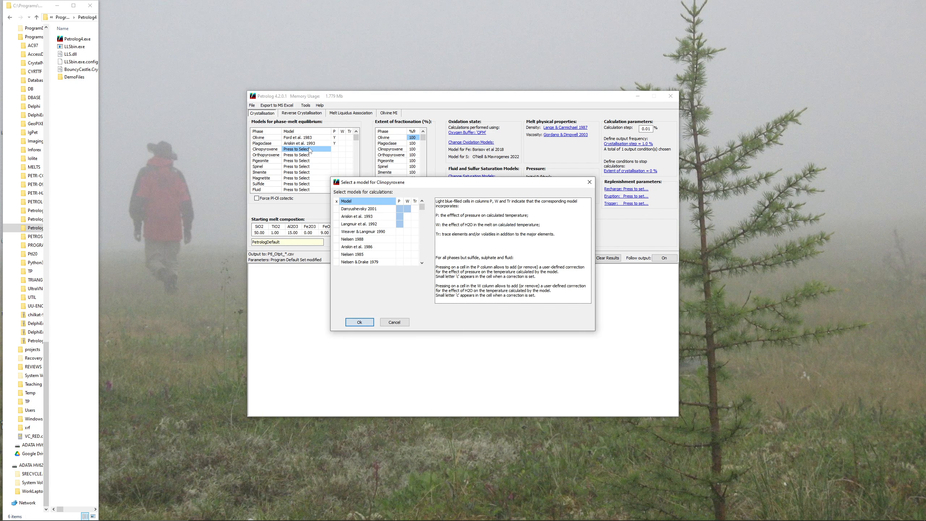
click(354, 218)
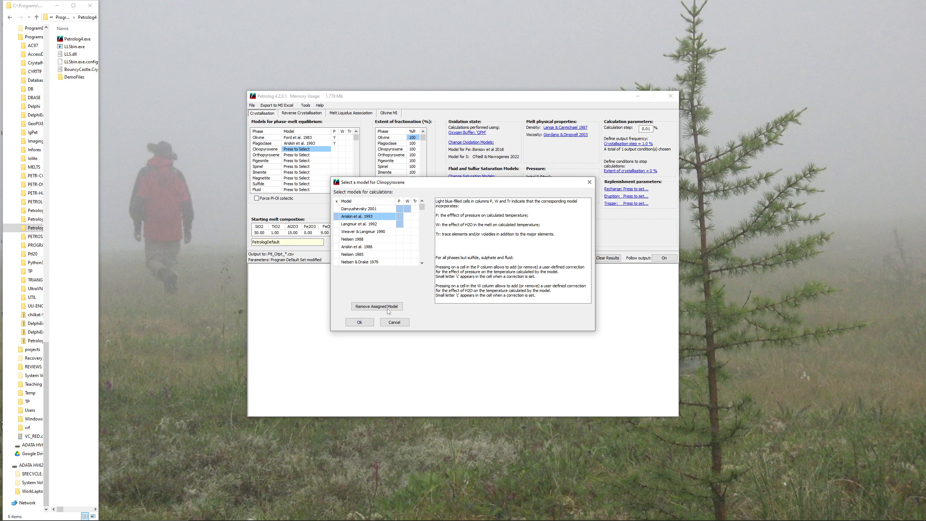
click(360, 322)
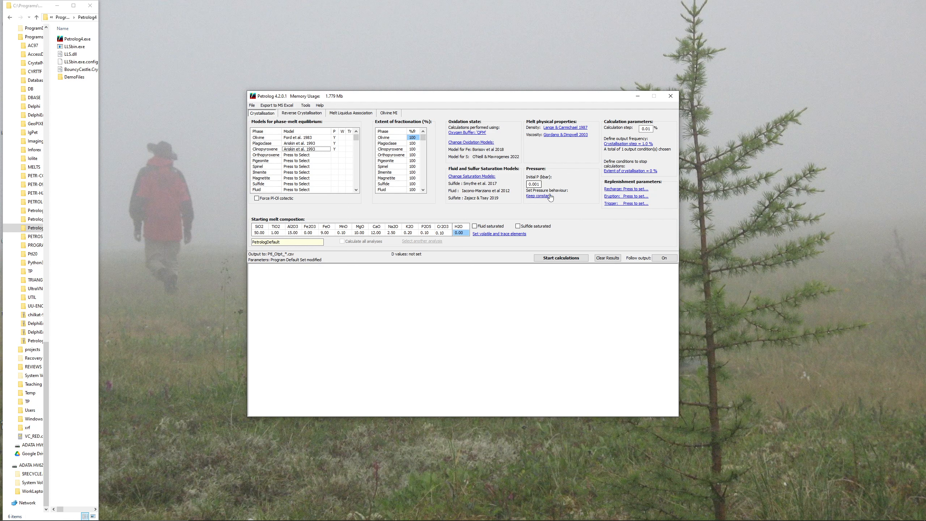
Step: Set the initial pressure to 5 kbar and stop the calculations at 15% extent of crystallisation
click(527, 184)
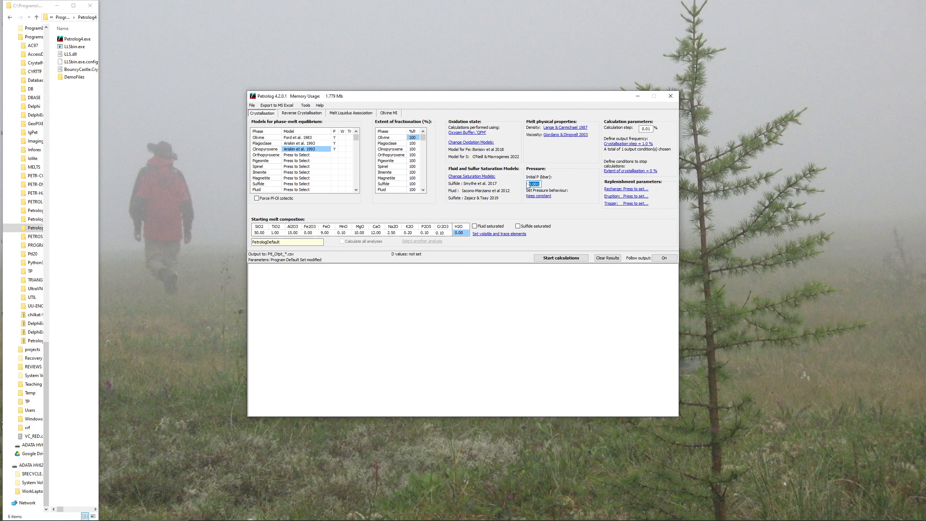
text(5)
click(631, 171)
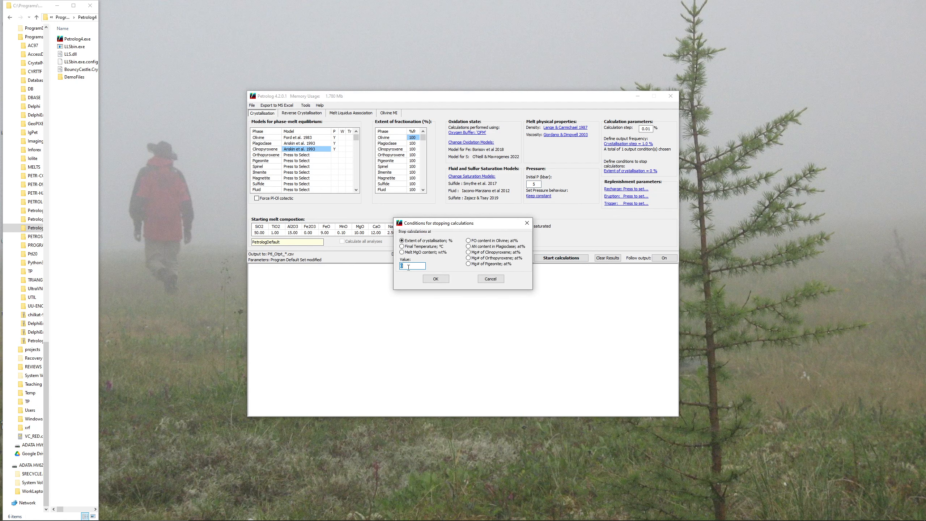
text(15)
click(434, 279)
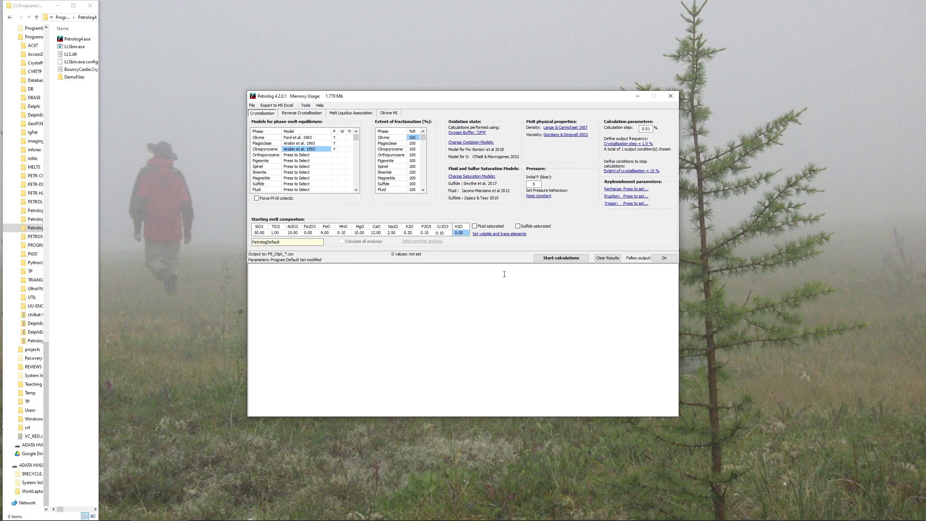
Step: Run the crystallisation calculation at 100% fractionation and export the last results to a maximised Excel workbook
click(550, 259)
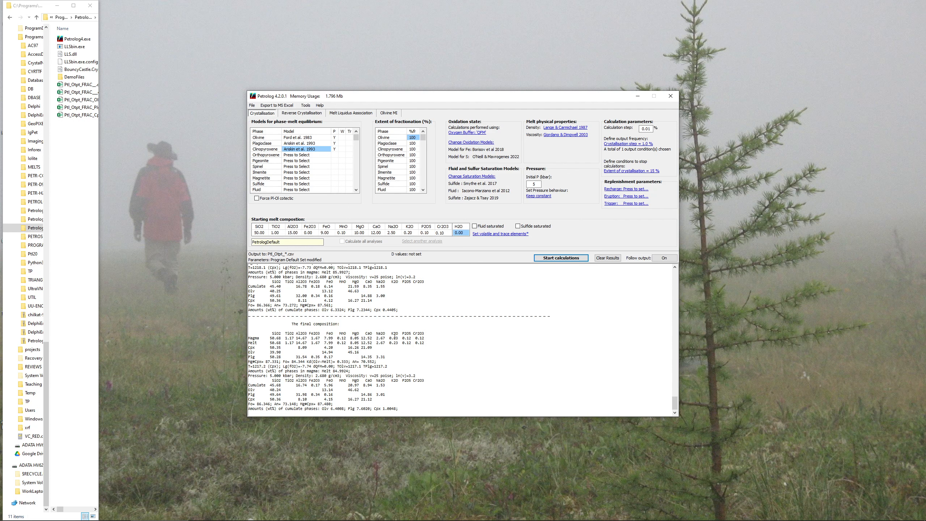
click(286, 106)
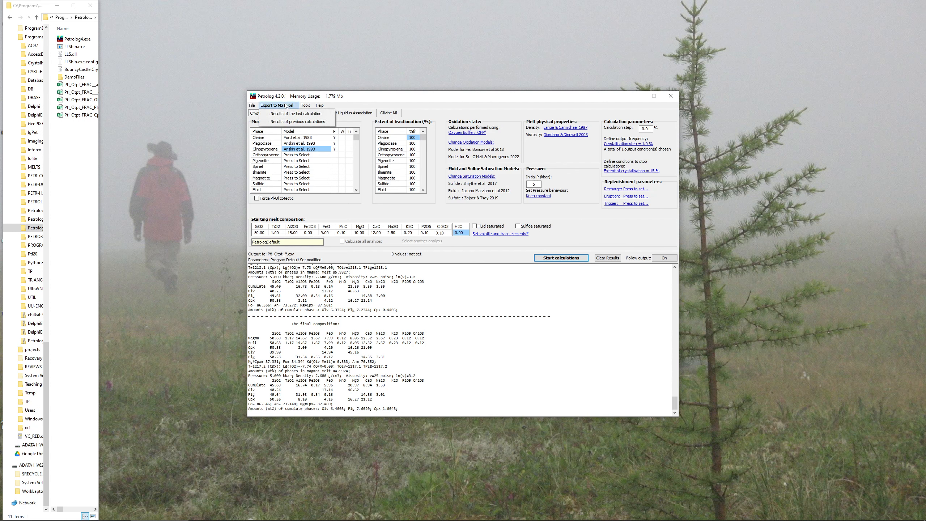
click(287, 115)
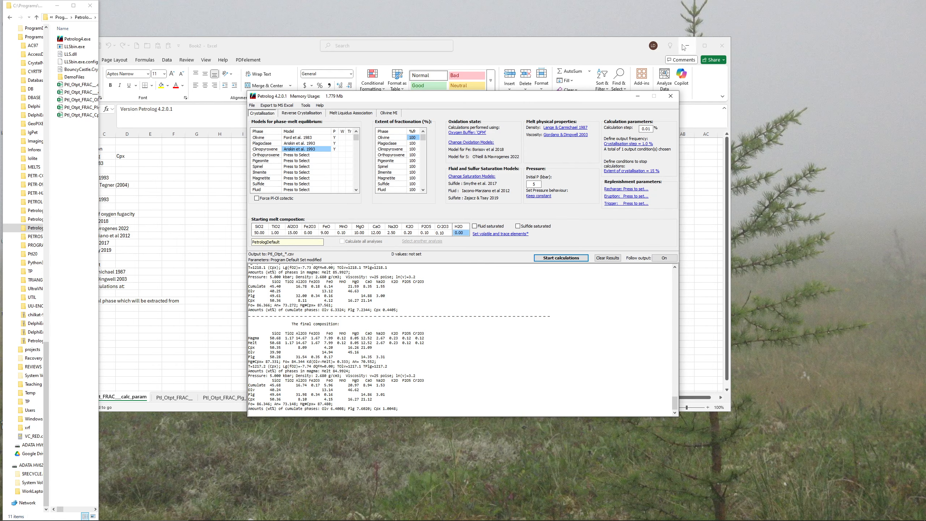
click(704, 45)
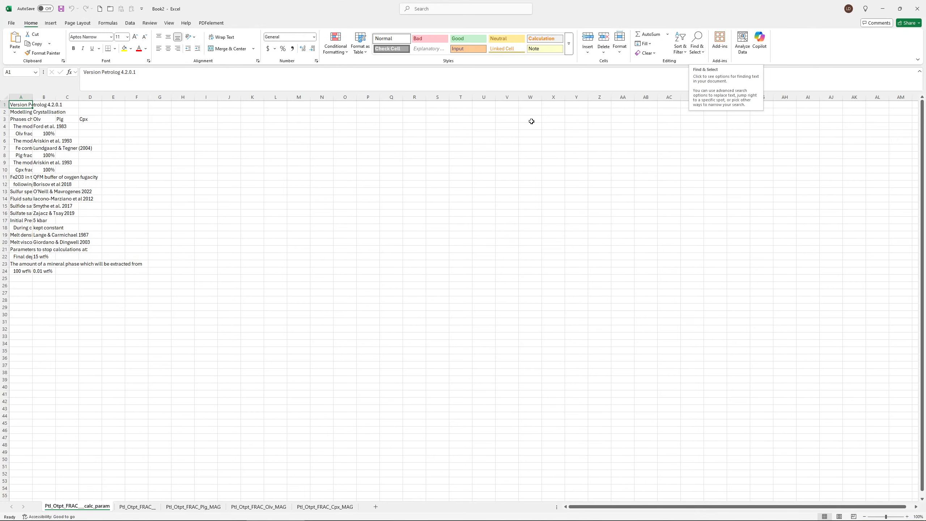
Step: Examine the plagioclase sheet, widening its melt fraction column, and the magma, melt and cumulate columns of the main Ptl_Otpt_FRAC sheet
click(207, 508)
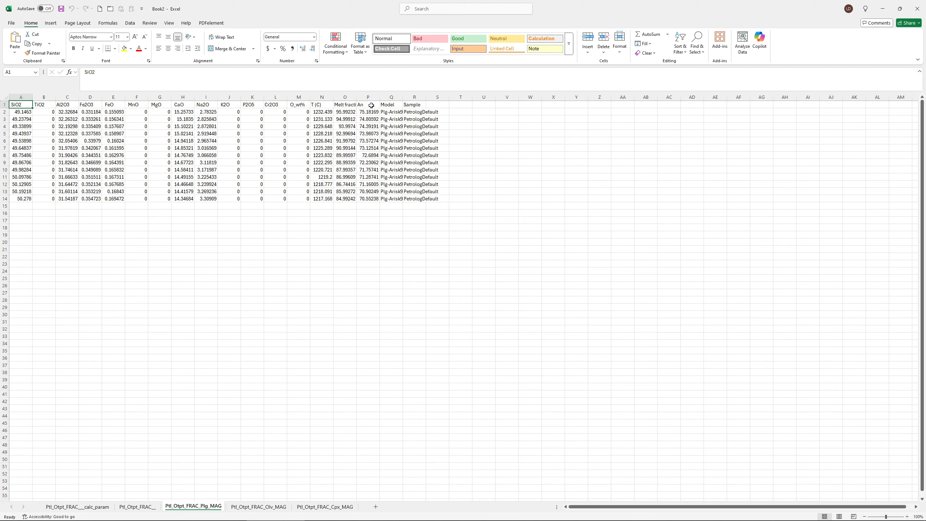
drag(357, 96, 366, 97)
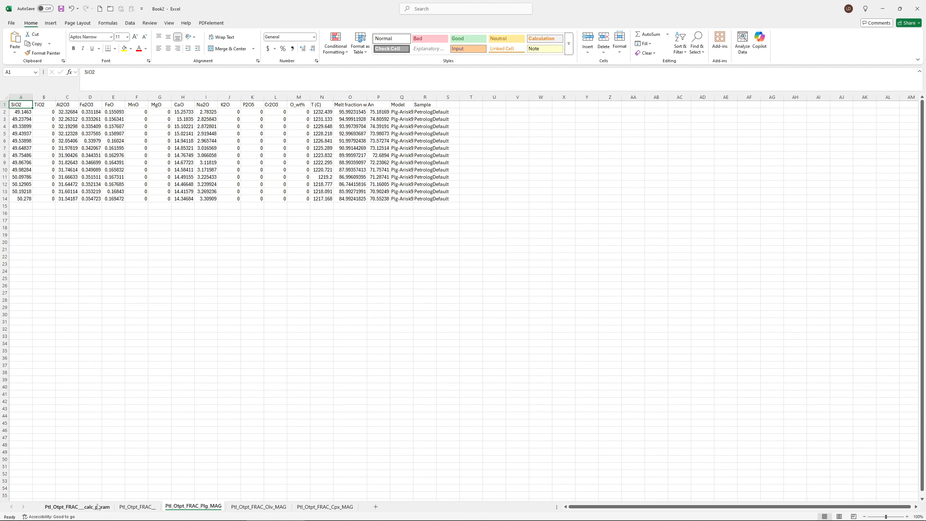
click(141, 510)
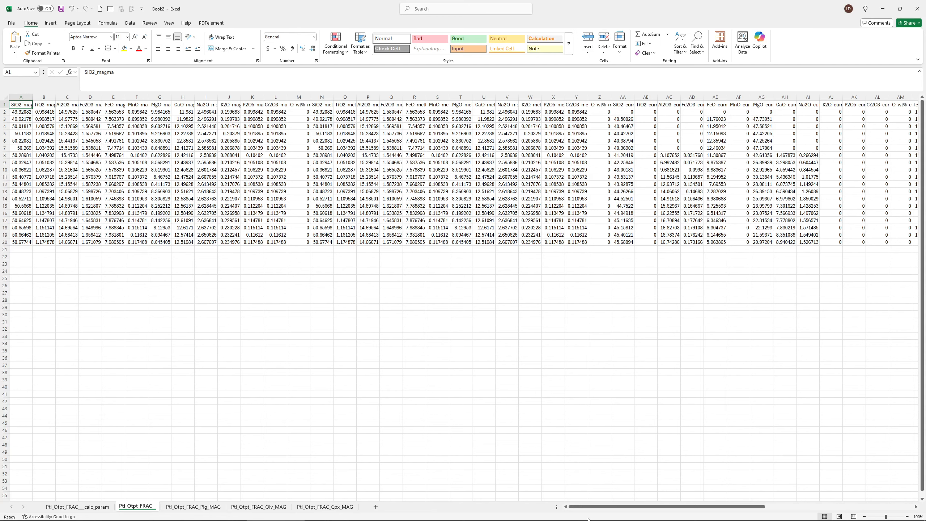
drag(597, 507, 771, 510)
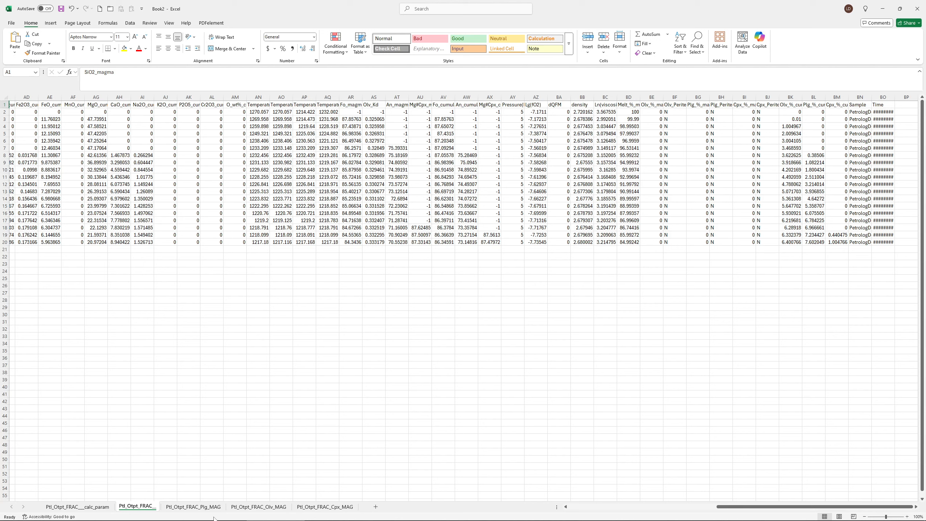
Step: Switch back to Petrolog and review the program options for exporting cumulus phases, leaving them unmodified
click(156, 515)
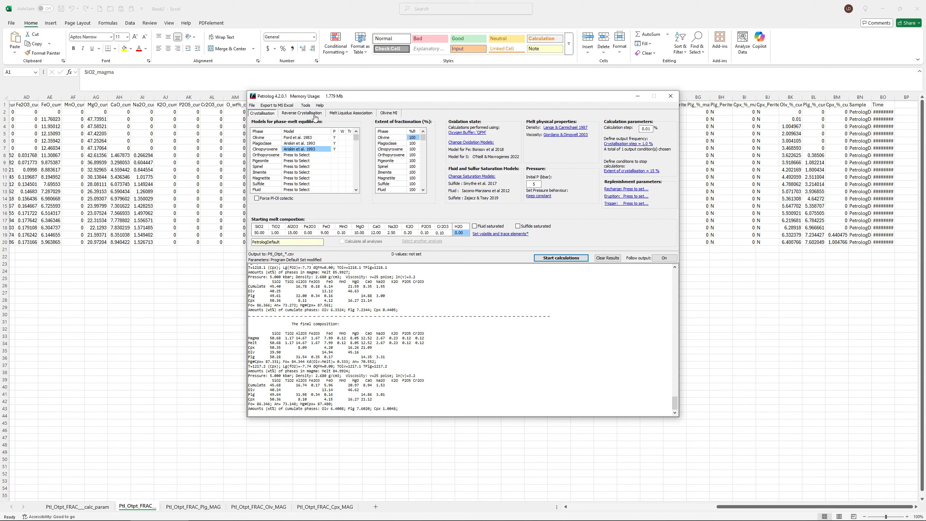
click(306, 105)
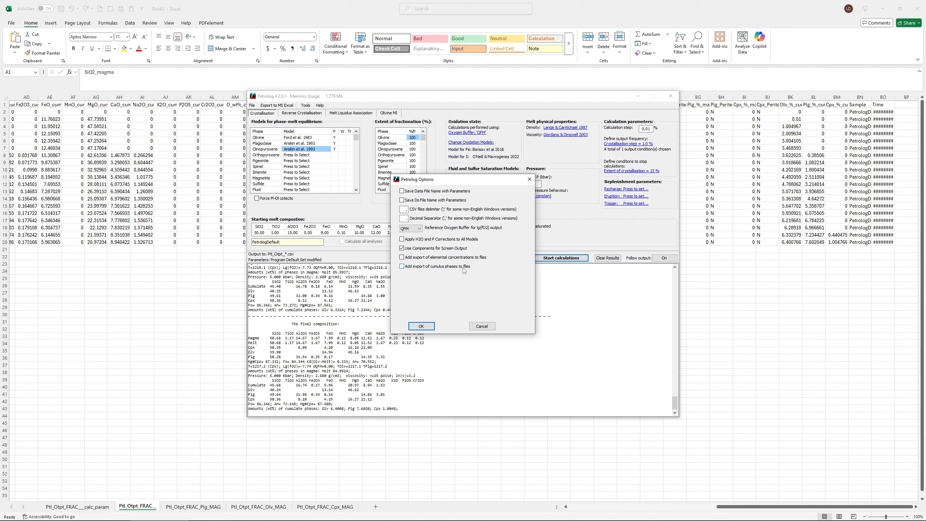
click(481, 327)
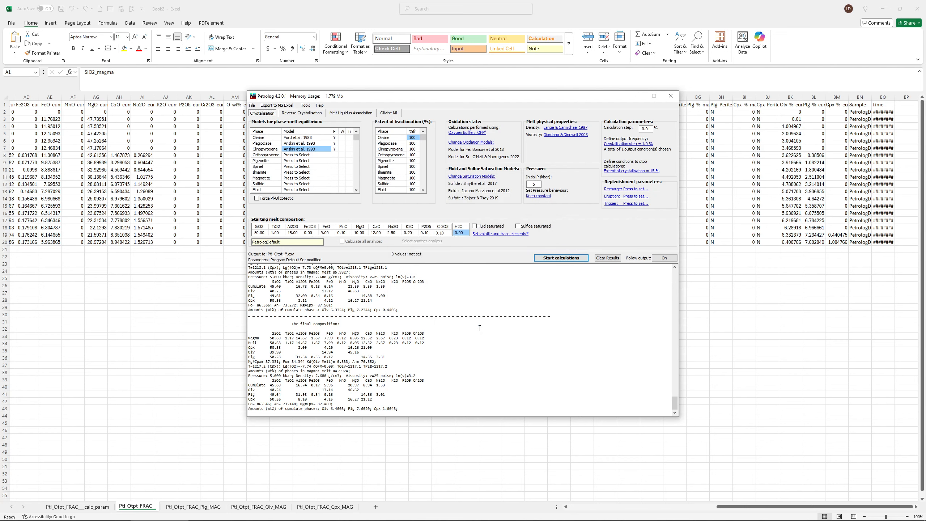
Step: Clear the on-screen results and set the extent of fractionation to 0% for olivine, plagioclase and clinopyroxene
click(605, 258)
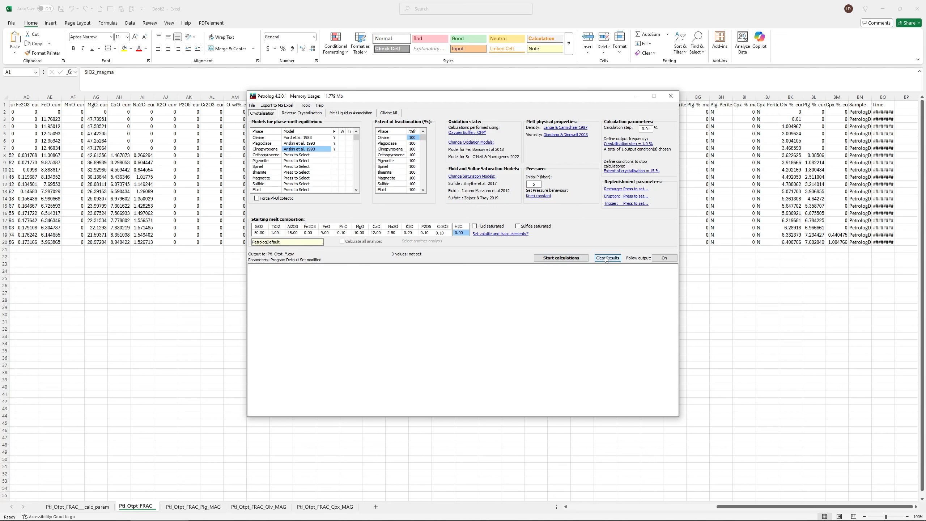
click(417, 138)
text(0)
click(416, 144)
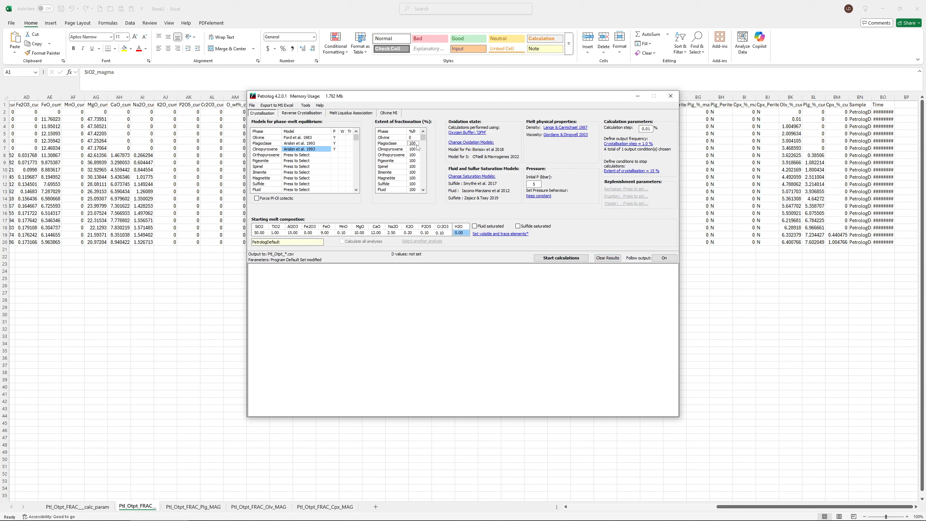
text(0)
click(418, 149)
text(0)
click(414, 143)
Step: Run the calculation with 0% fractionation and export its results to a new Excel workbook
click(562, 258)
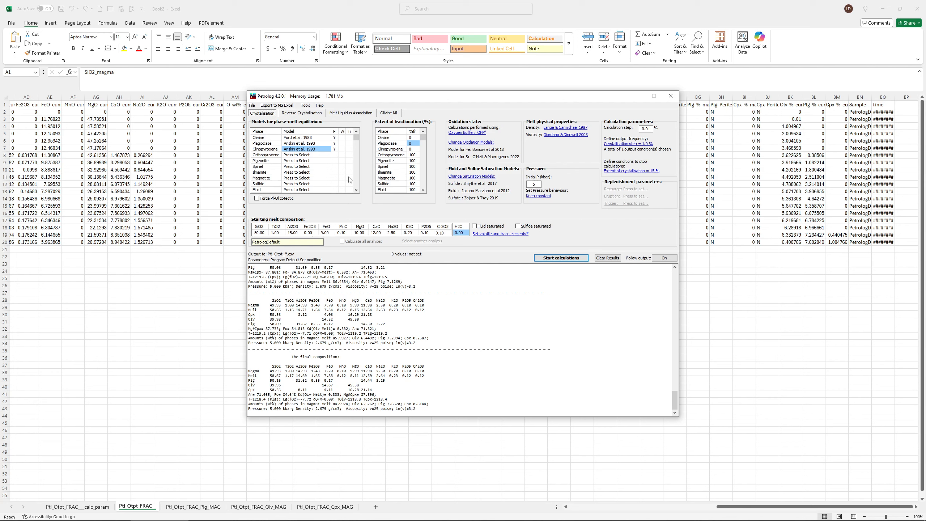
click(277, 105)
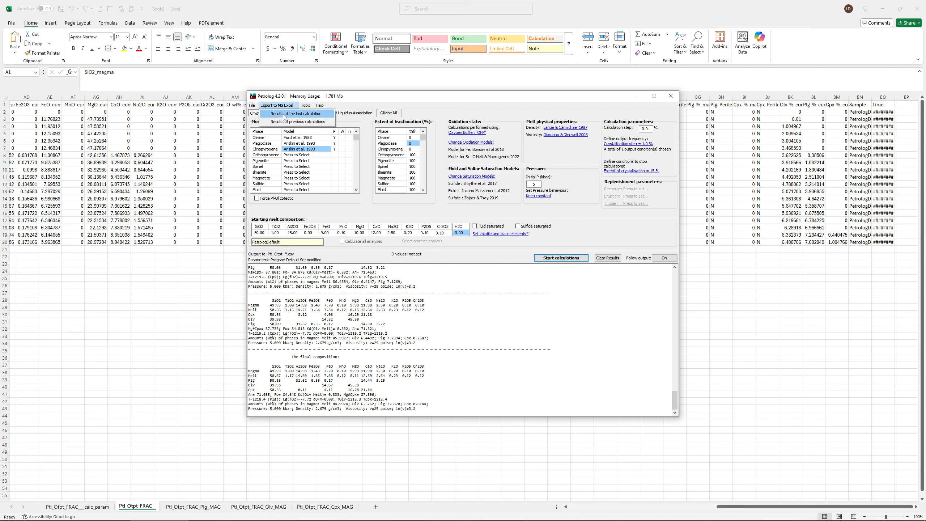
click(284, 114)
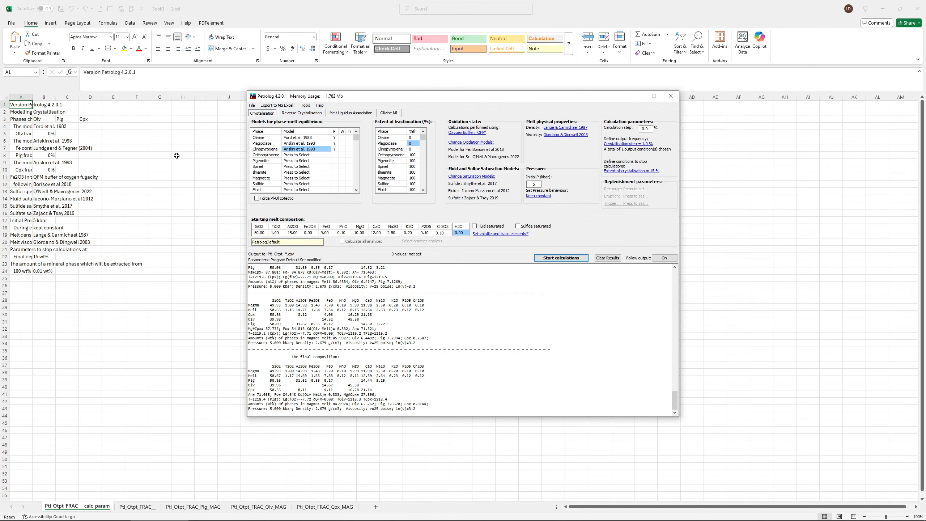
Step: Examine the main output sheet through its last columns and the plagioclase, olivine and clinopyroxene sheets, then minimise the workbook
click(136, 507)
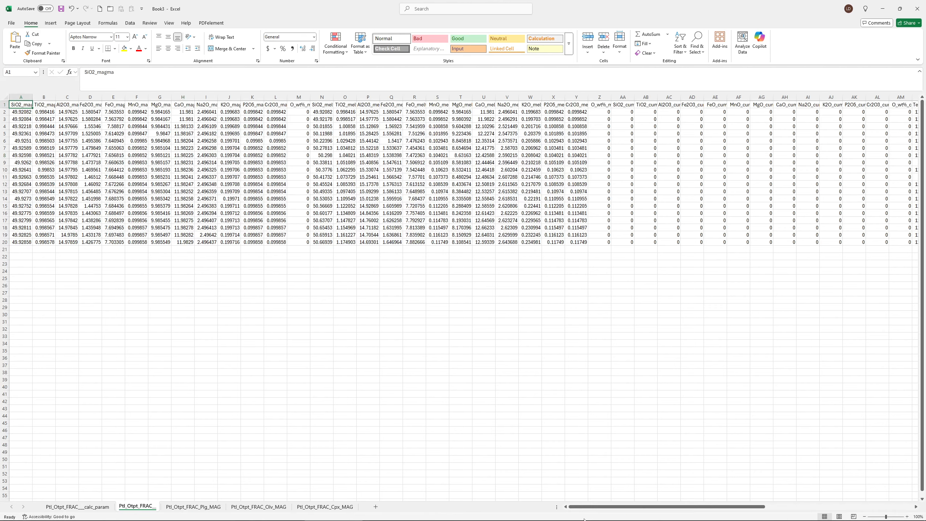
drag(583, 507, 615, 507)
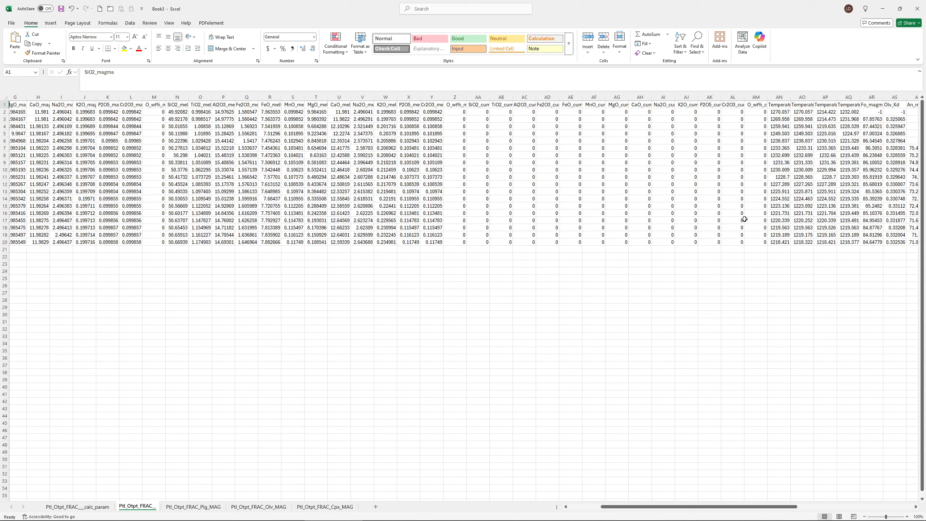
drag(700, 510, 827, 508)
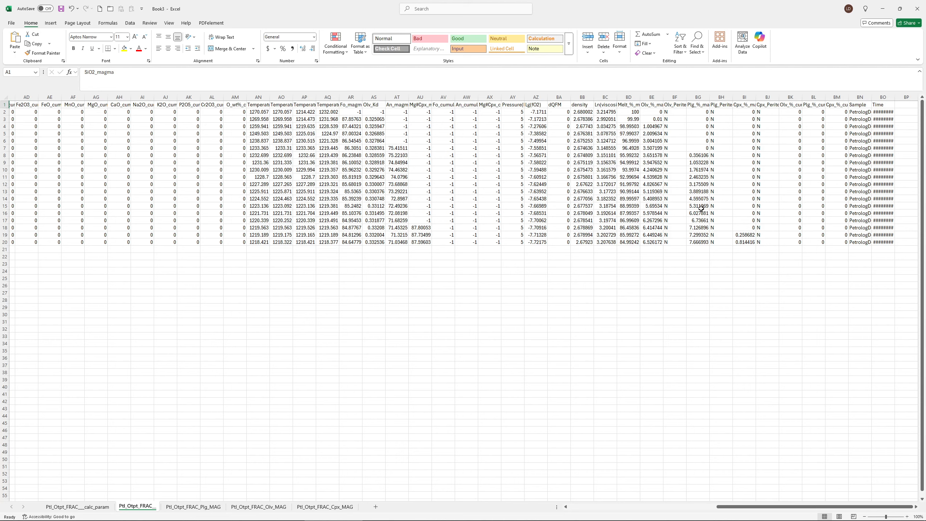
click(209, 508)
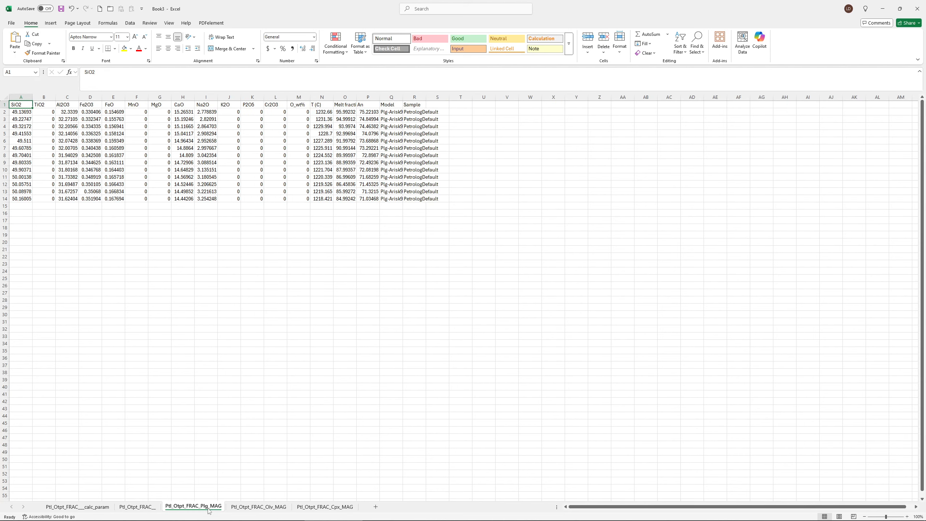
click(250, 509)
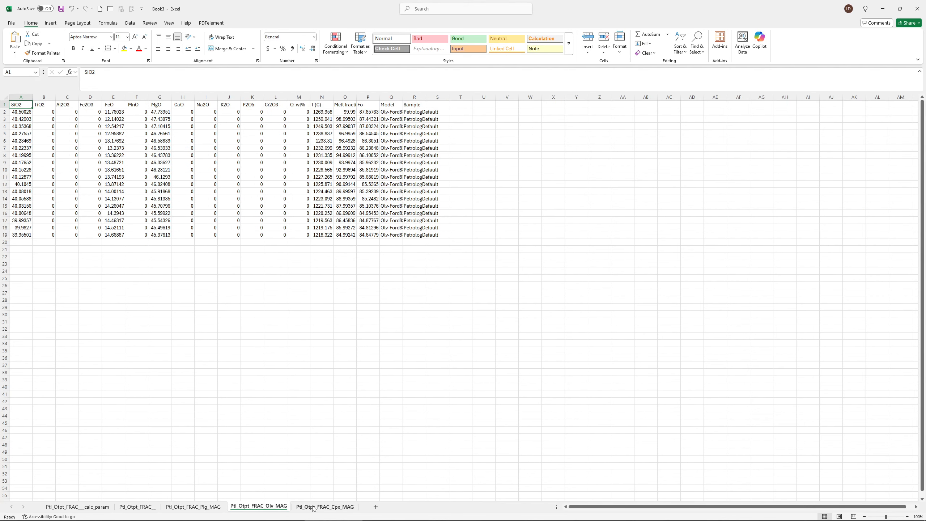
click(330, 508)
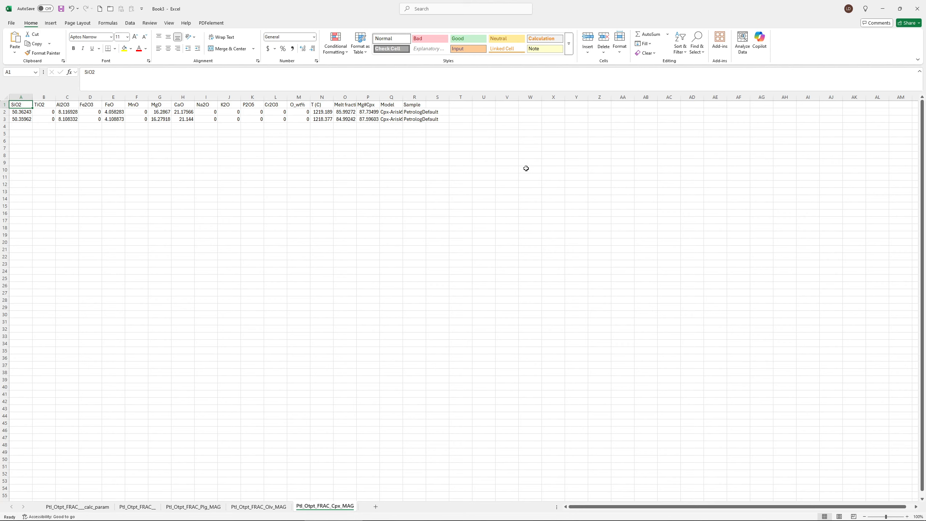
click(884, 8)
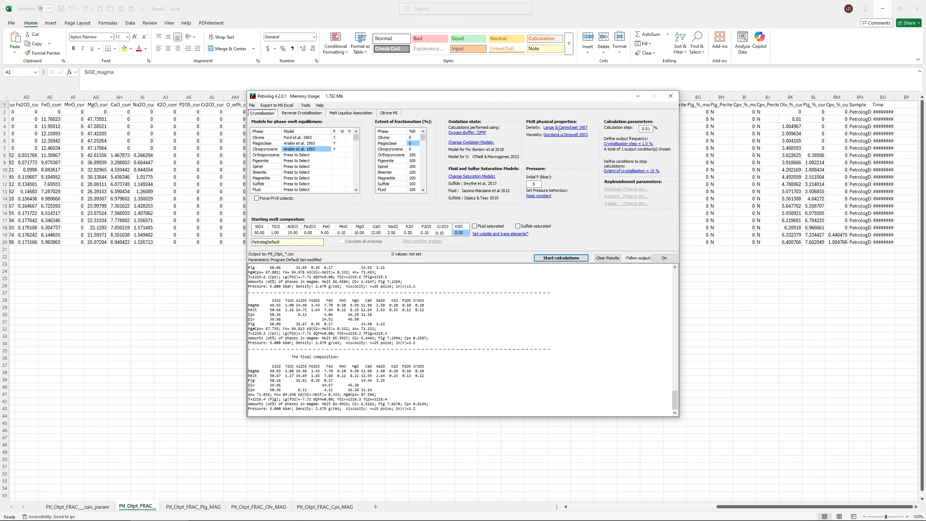
Step: Set the extent of fractionation to 80% for olivine, 50% for plagioclase and 60% for clinopyroxene, and clear the previous results
click(417, 139)
text(80)
key(Return)
click(415, 148)
key(Return)
click(611, 258)
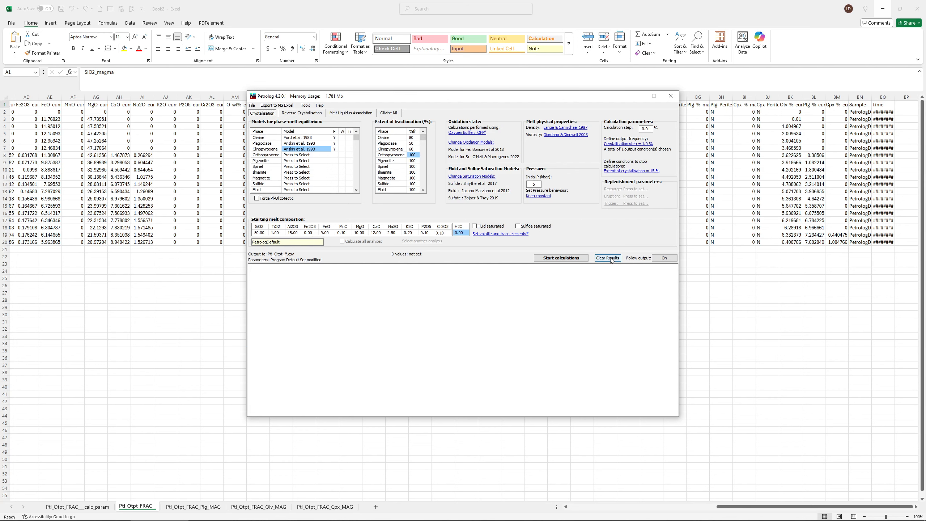
Step: Run the partial fractionation calculation and compare the plagioclase amounts in the final magma and cumulate
click(575, 258)
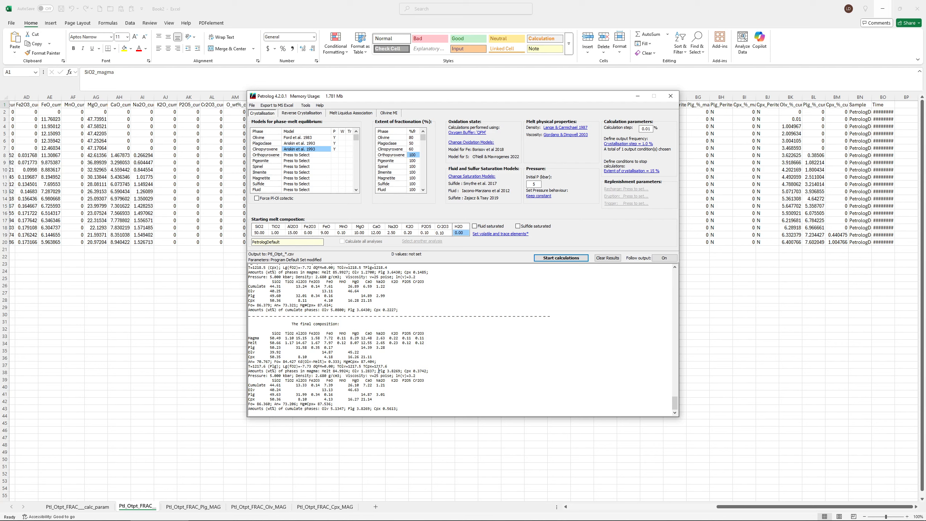
drag(378, 371, 401, 370)
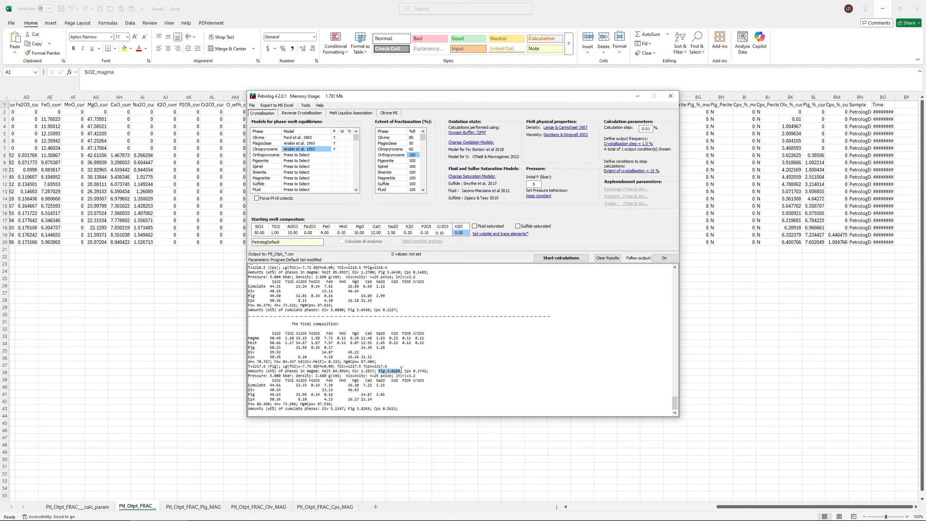
click(377, 402)
drag(348, 408, 369, 408)
click(449, 397)
Step: Export the partial fractionation results to Excel and maximise the new workbook
click(273, 105)
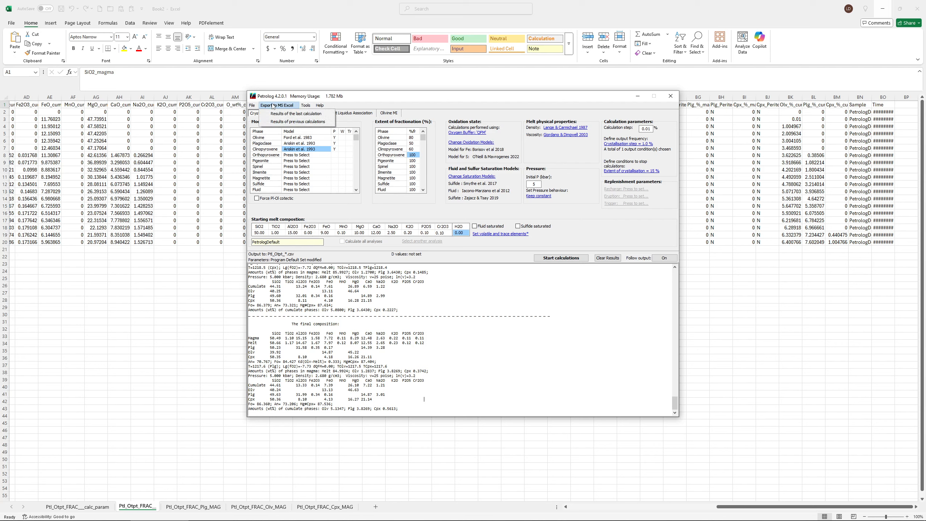
click(280, 113)
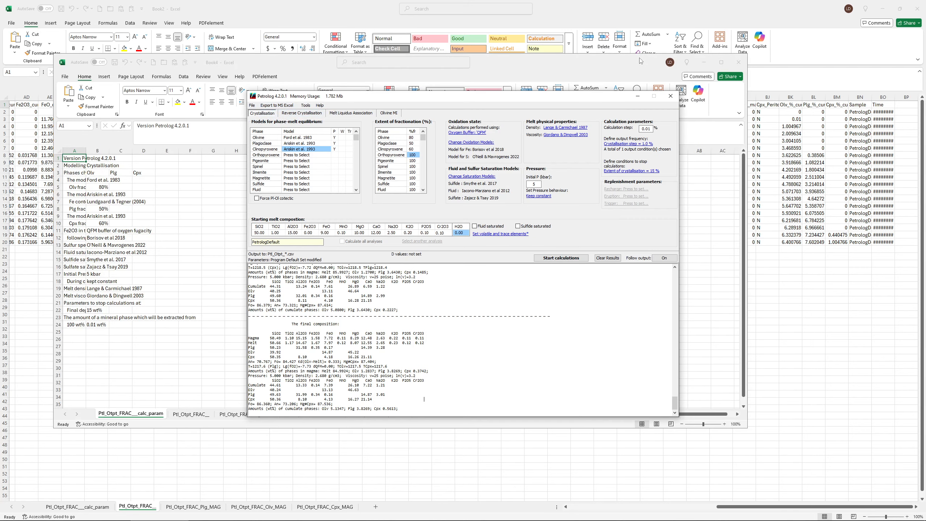
click(721, 64)
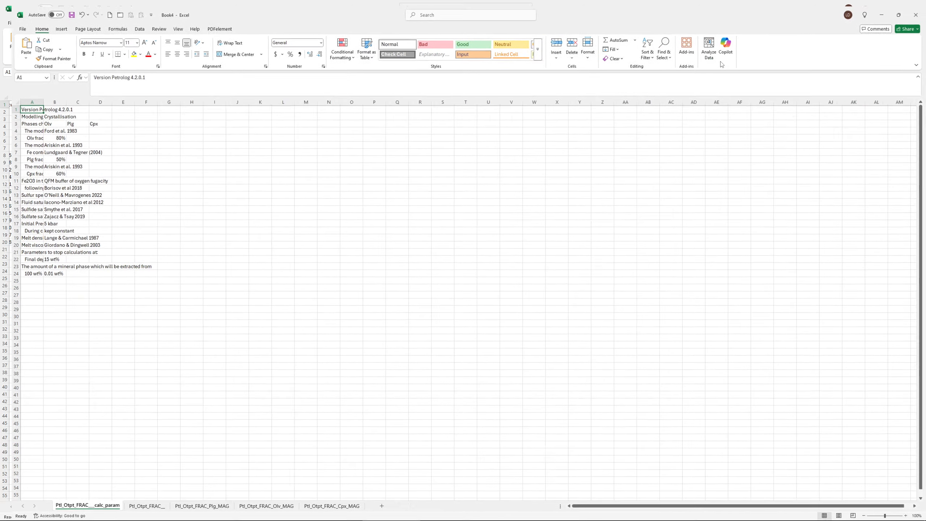
Step: Examine the phase amounts in the magma and cumulate on the main Ptl_Otpt_FRAC sheet, then minimise the workbook
click(131, 507)
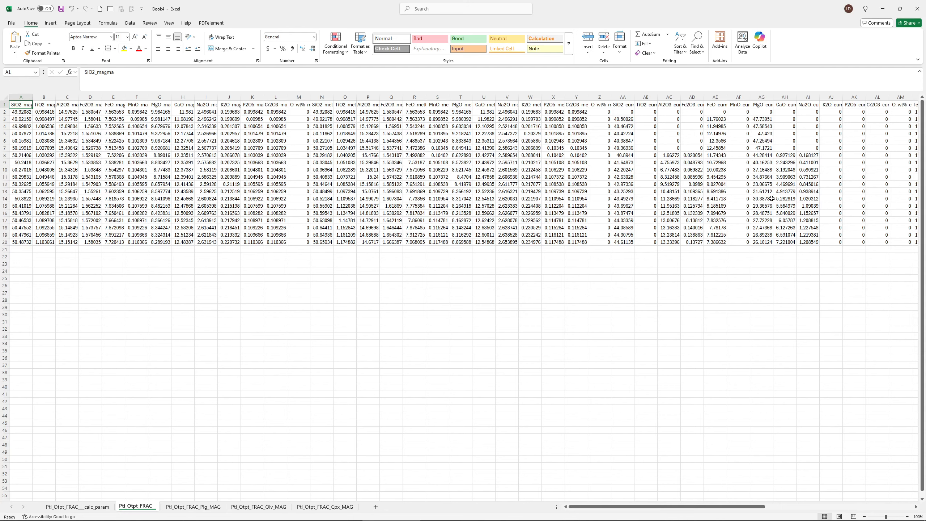
drag(654, 506, 805, 512)
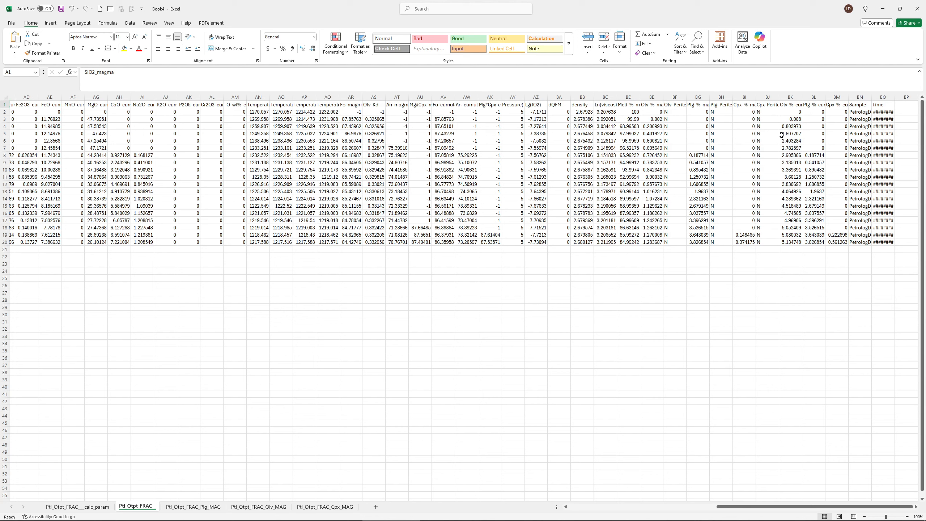
click(882, 10)
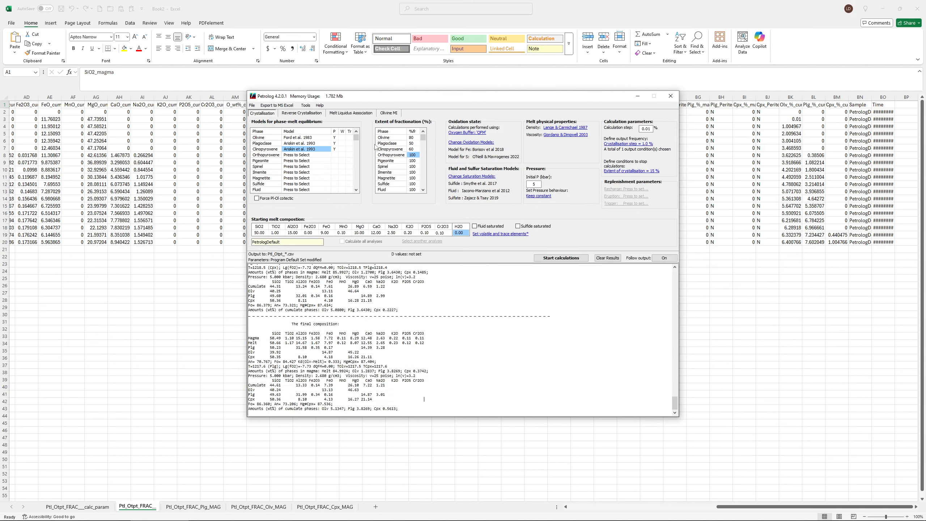